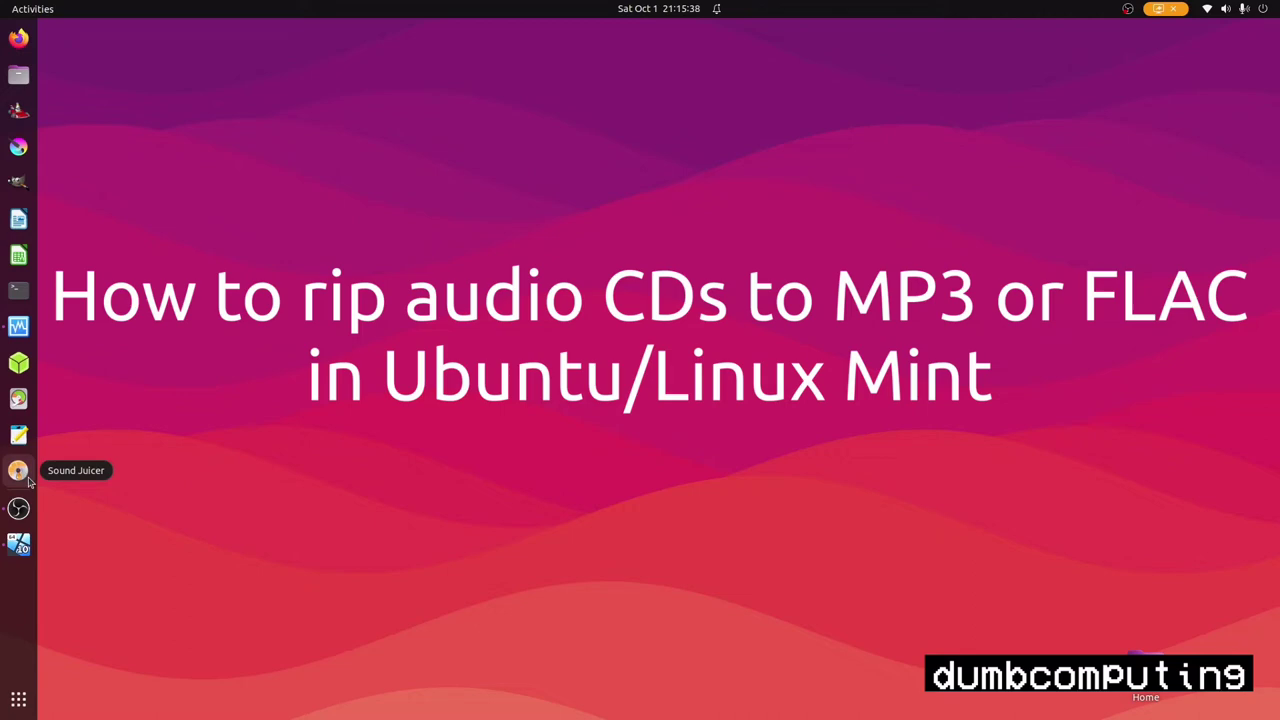
# Refresh the package lists with sudo apt update, then clear the terminal.
pyautogui.click(28, 479)
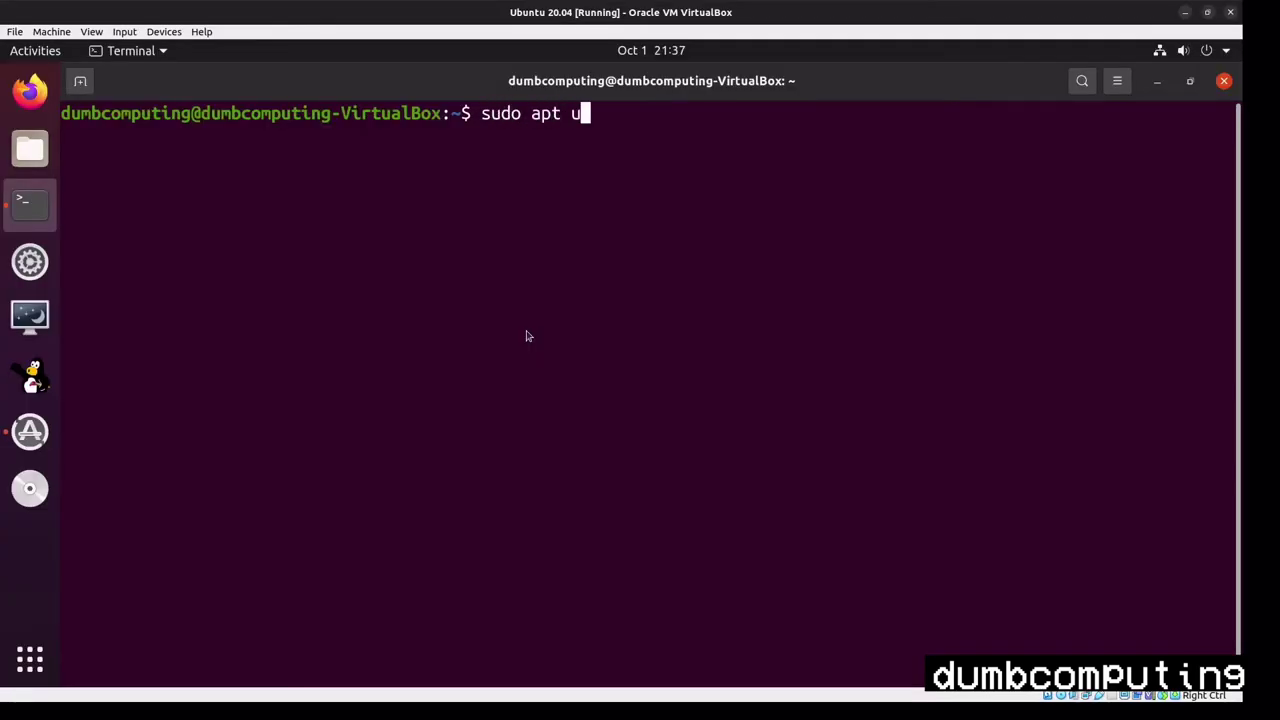
pyautogui.write('pdate')
pyautogui.press('Return')
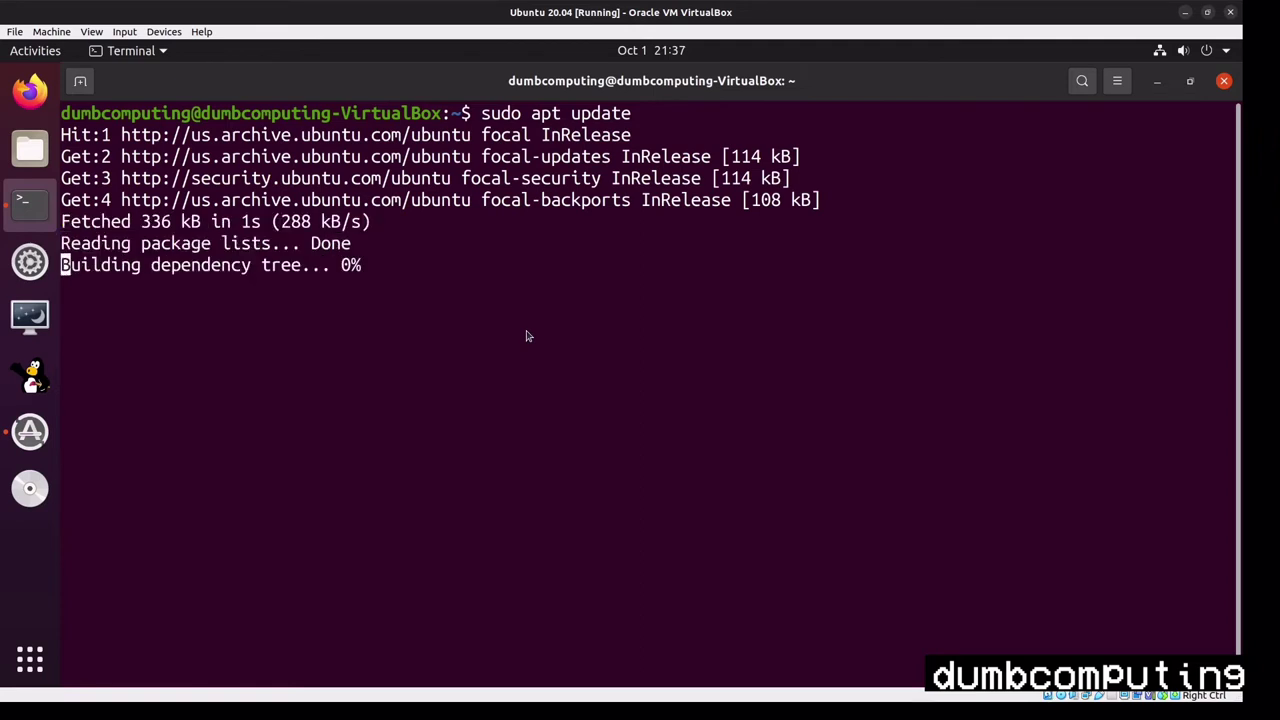
pyautogui.write('cle')
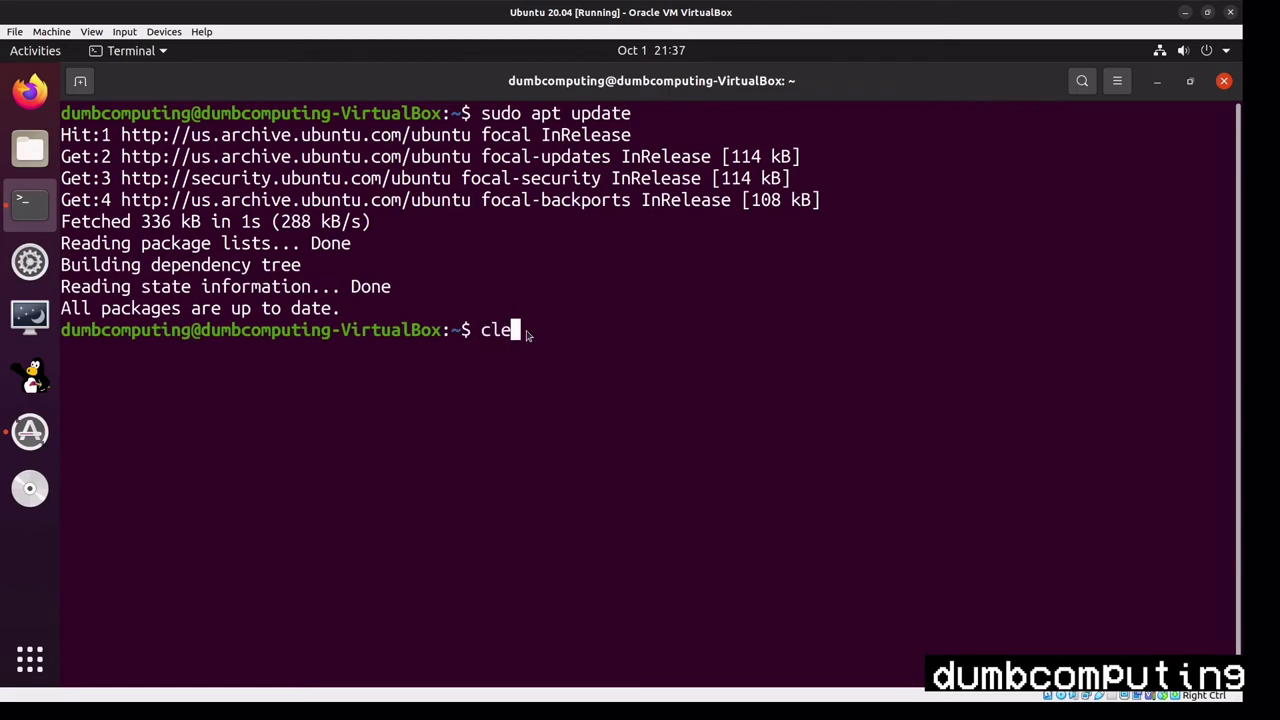
pyautogui.write('ar')
pyautogui.press('Return')
# Install sound-juicer with apt, confirming its 23 new packages.
pyautogui.write('sudo ap')
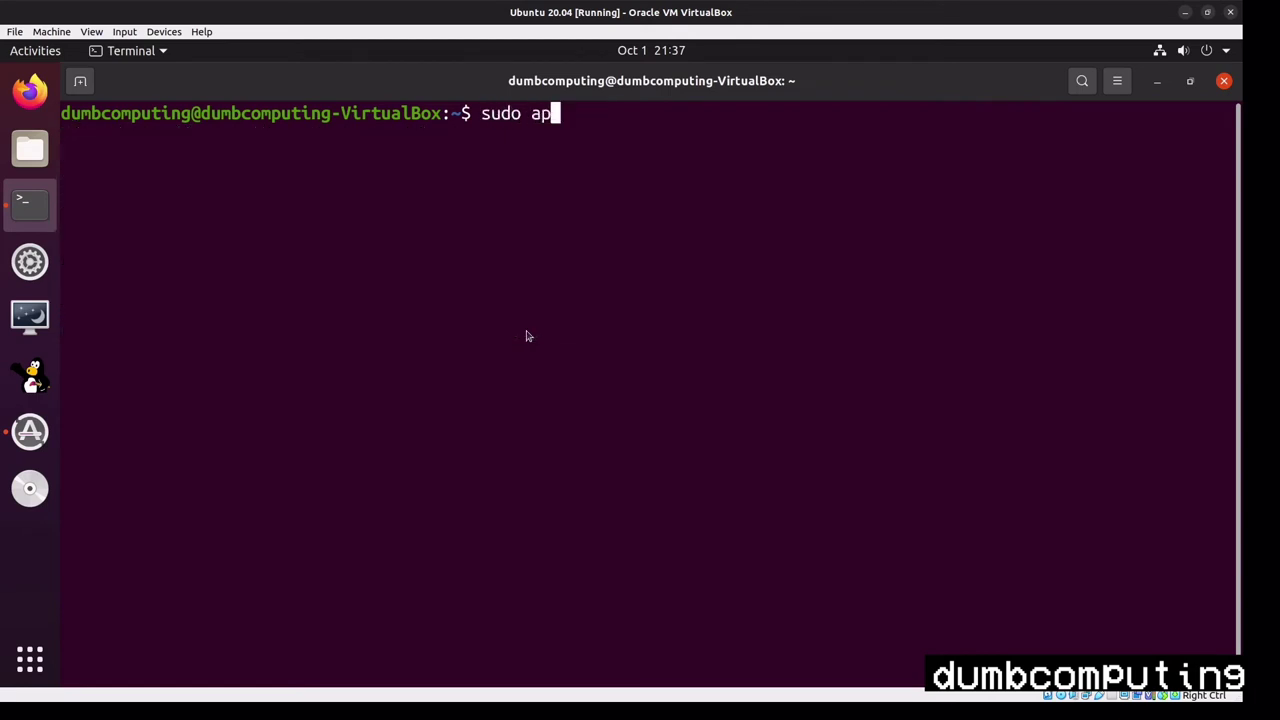
pyautogui.write('t install soun')
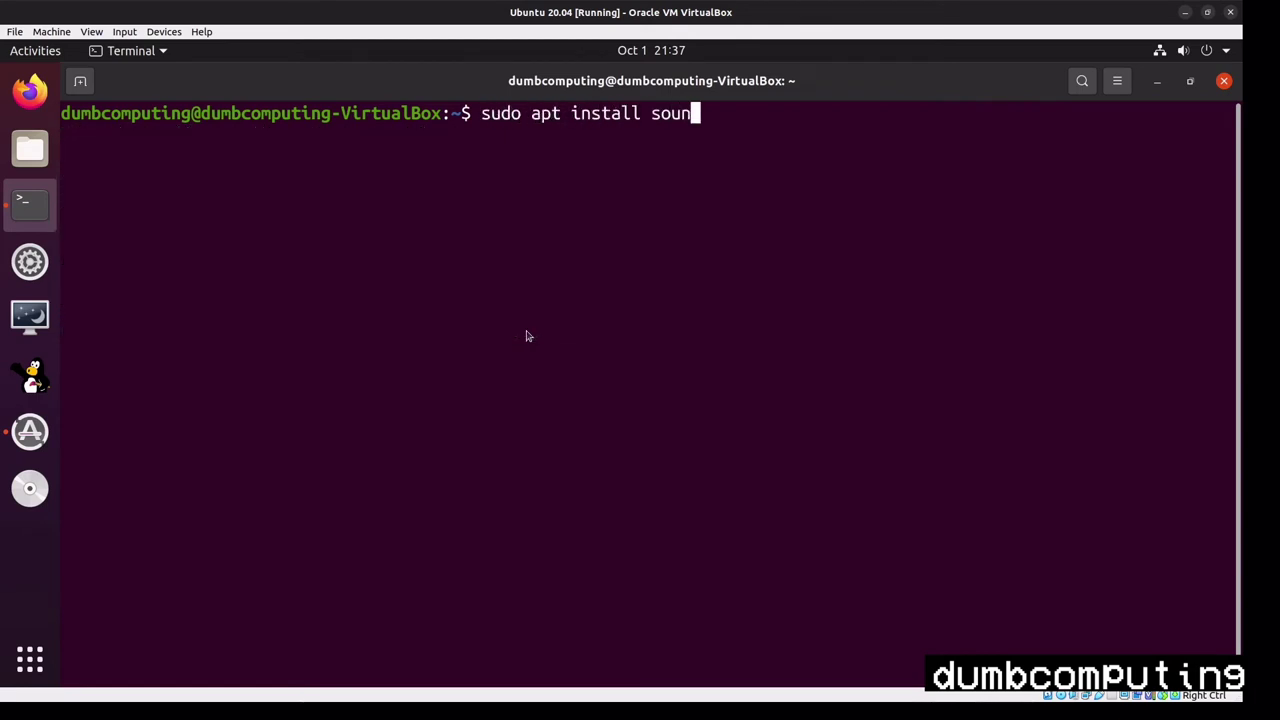
pyautogui.write('d-')
pyautogui.write('juicer')
pyautogui.press('Return')
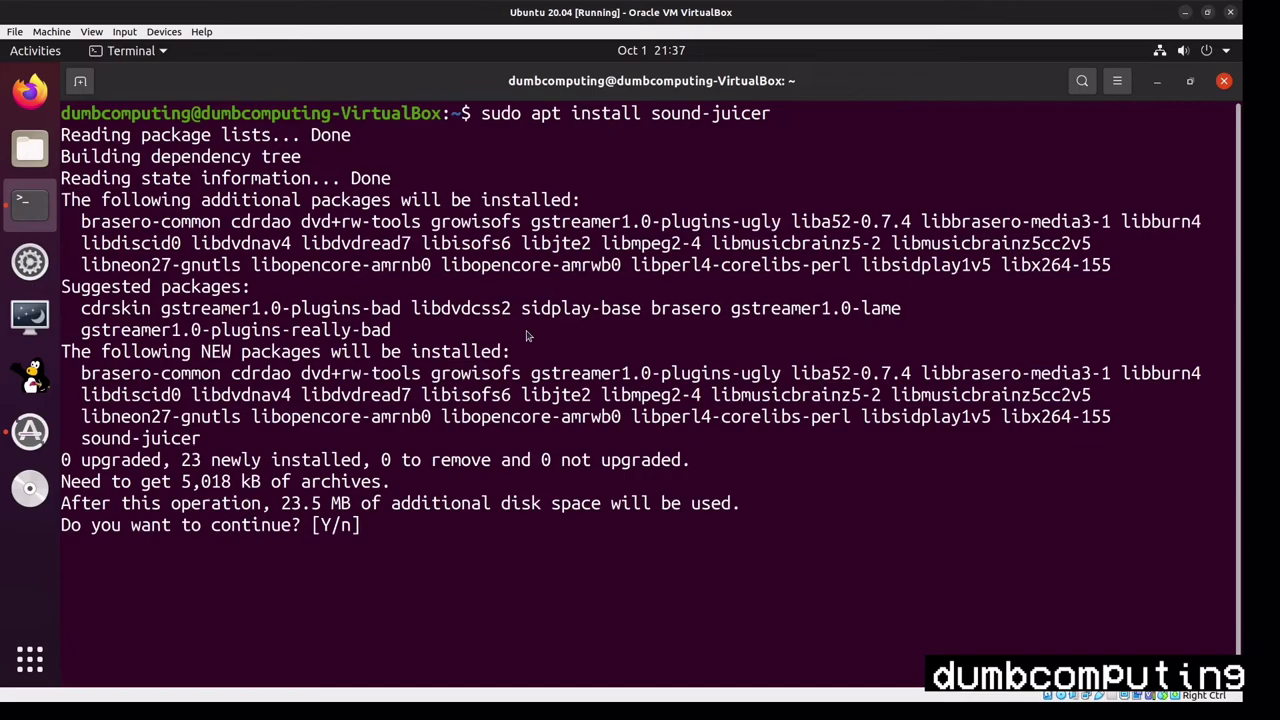
pyautogui.write('y')
pyautogui.press('Return')
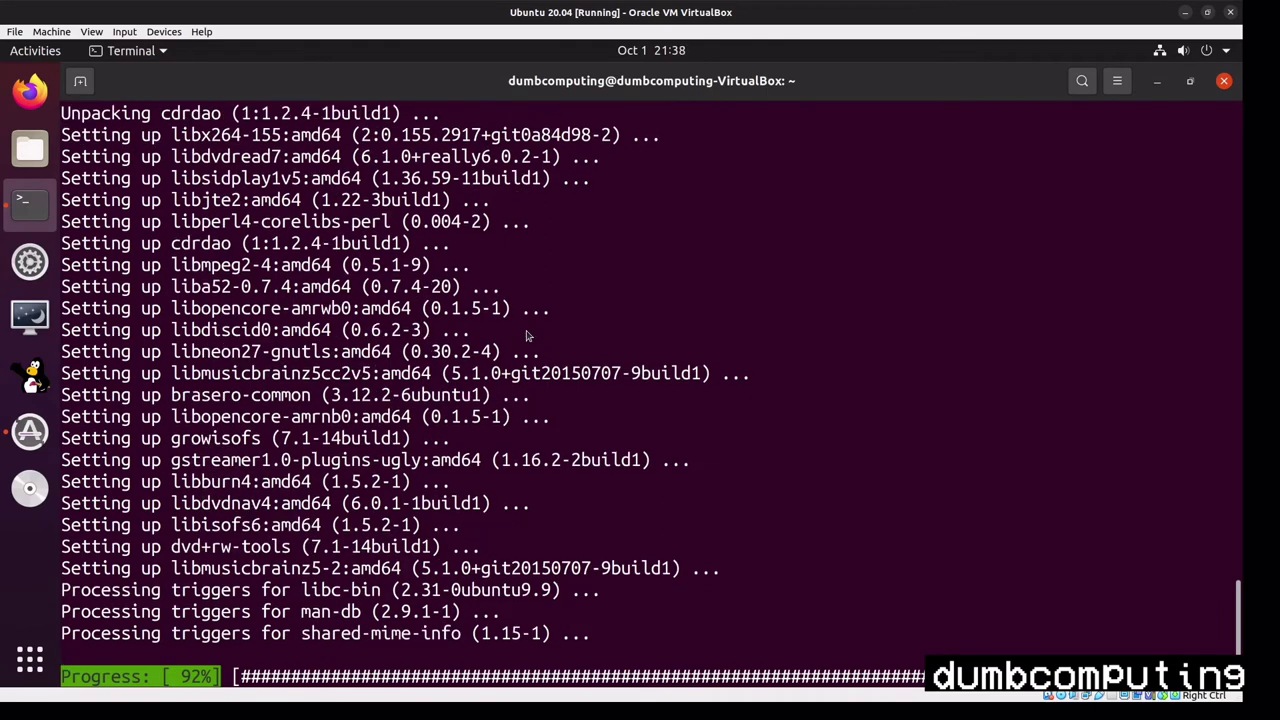
# Launch Sound Juicer from Terminal with the sound-juicer command.
pyautogui.write('sound0ju')
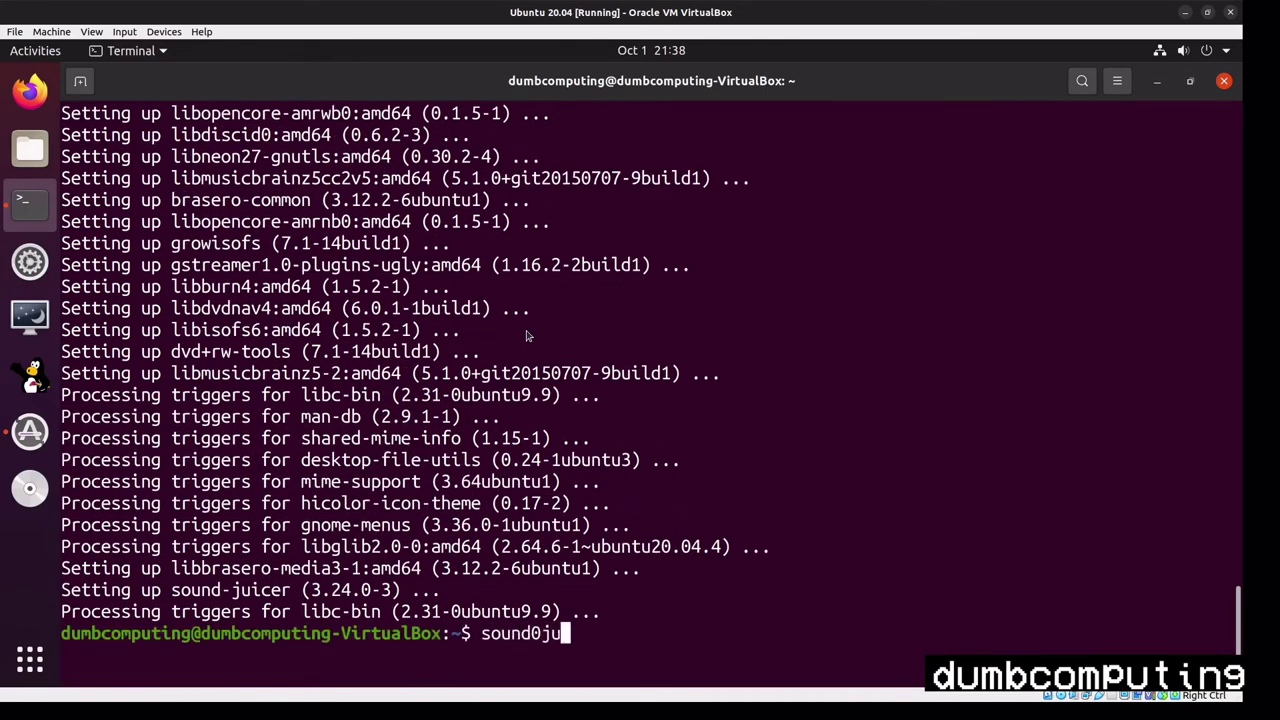
pyautogui.press('BackSpace')
pyautogui.press('BackSpace')
pyautogui.write('-')
pyautogui.write('juicer')
pyautogui.press('Return')
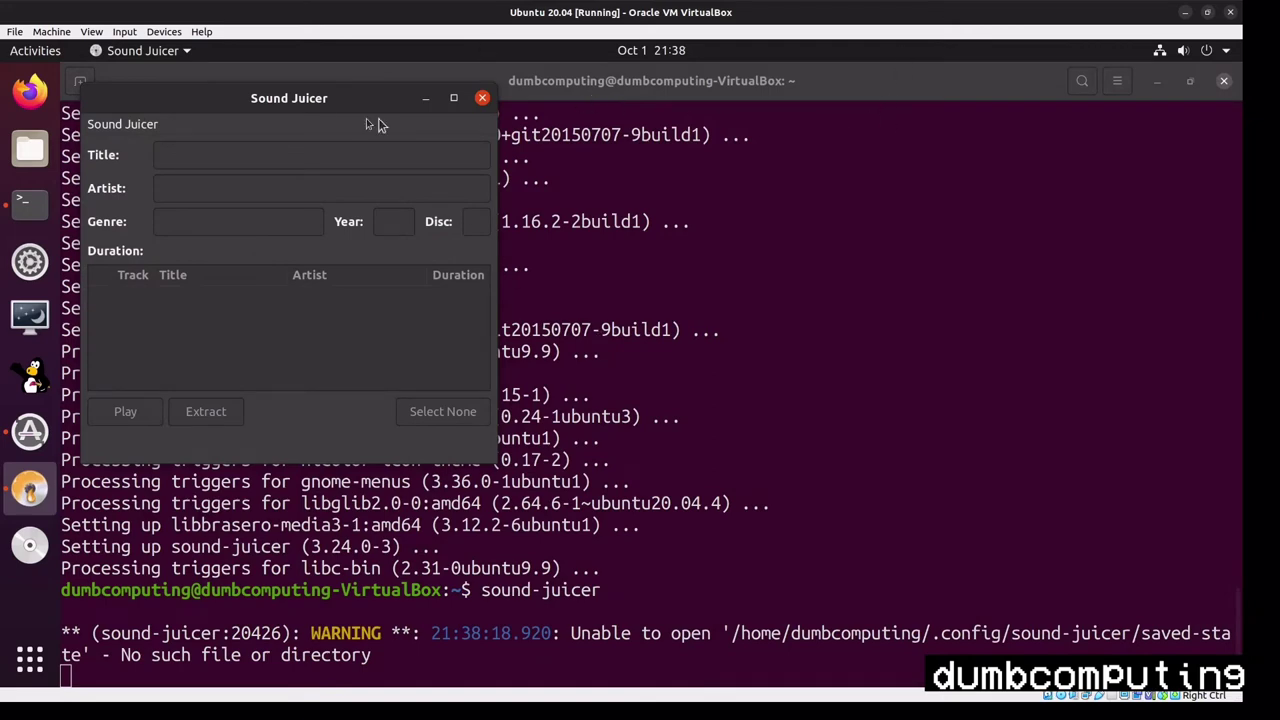
# Close Sound Juicer and reopen it from Show Applications.
pyautogui.click(482, 100)
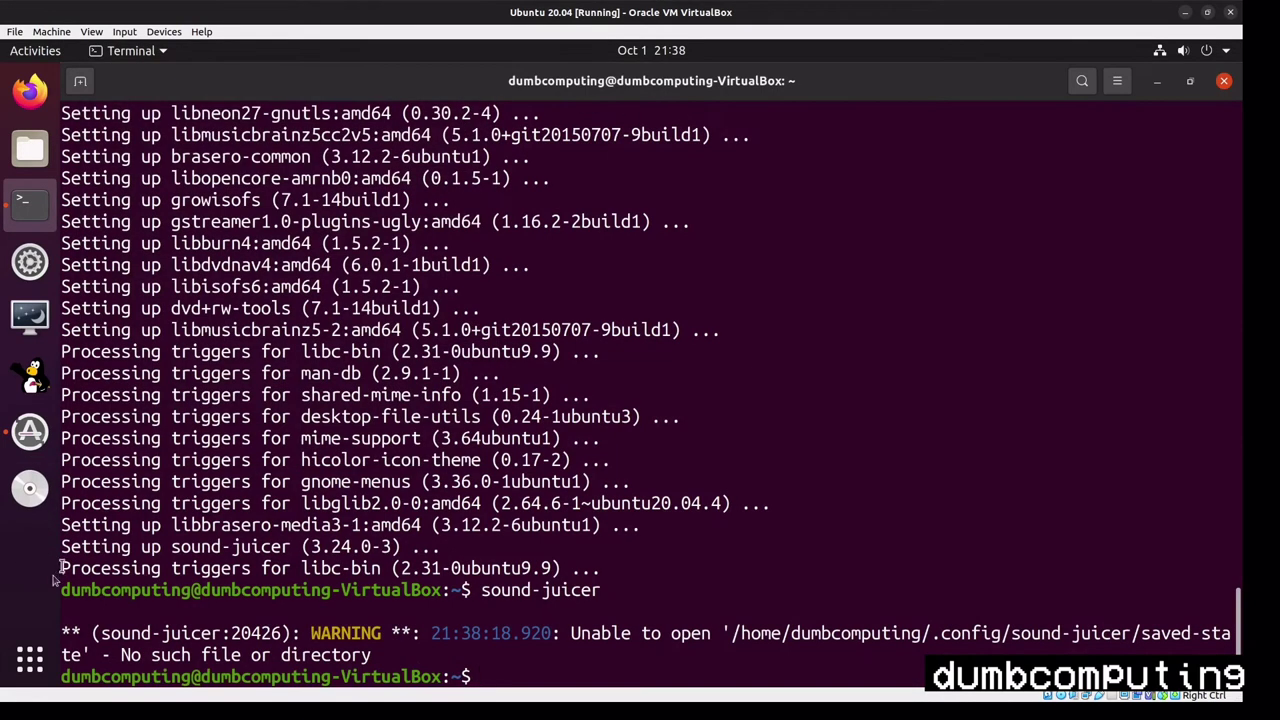
pyautogui.click(29, 661)
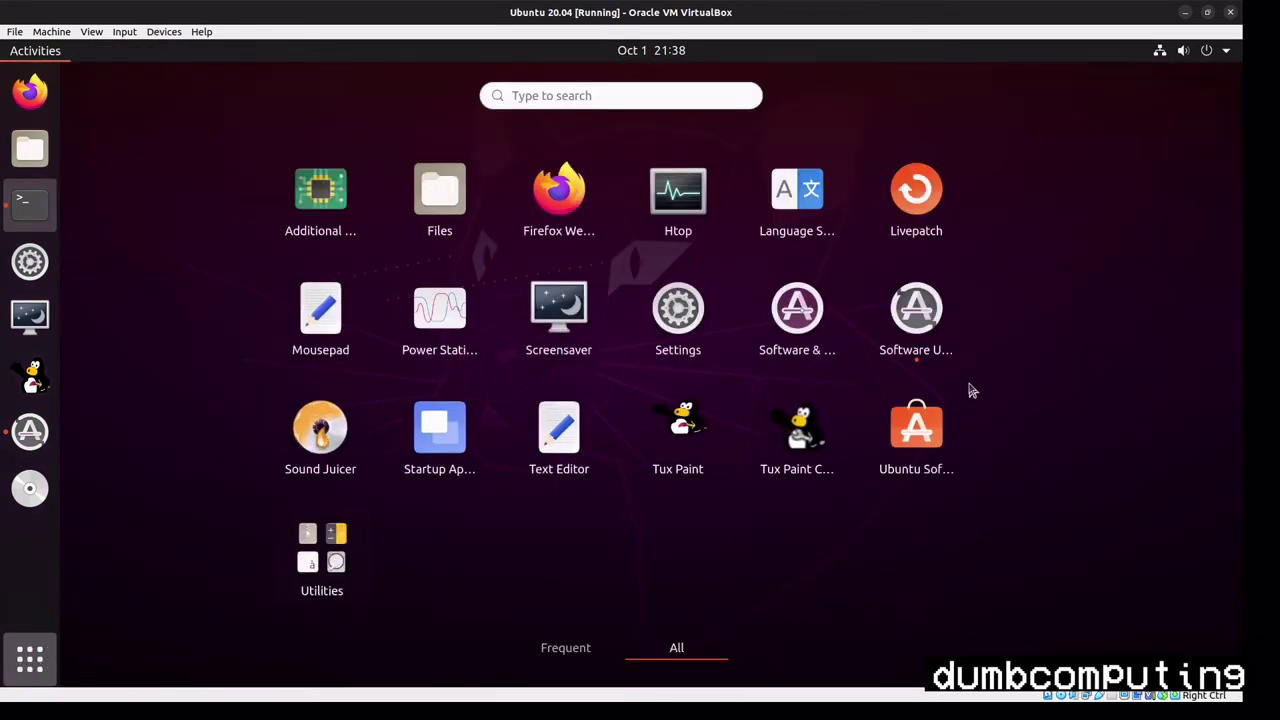
pyautogui.click(300, 468)
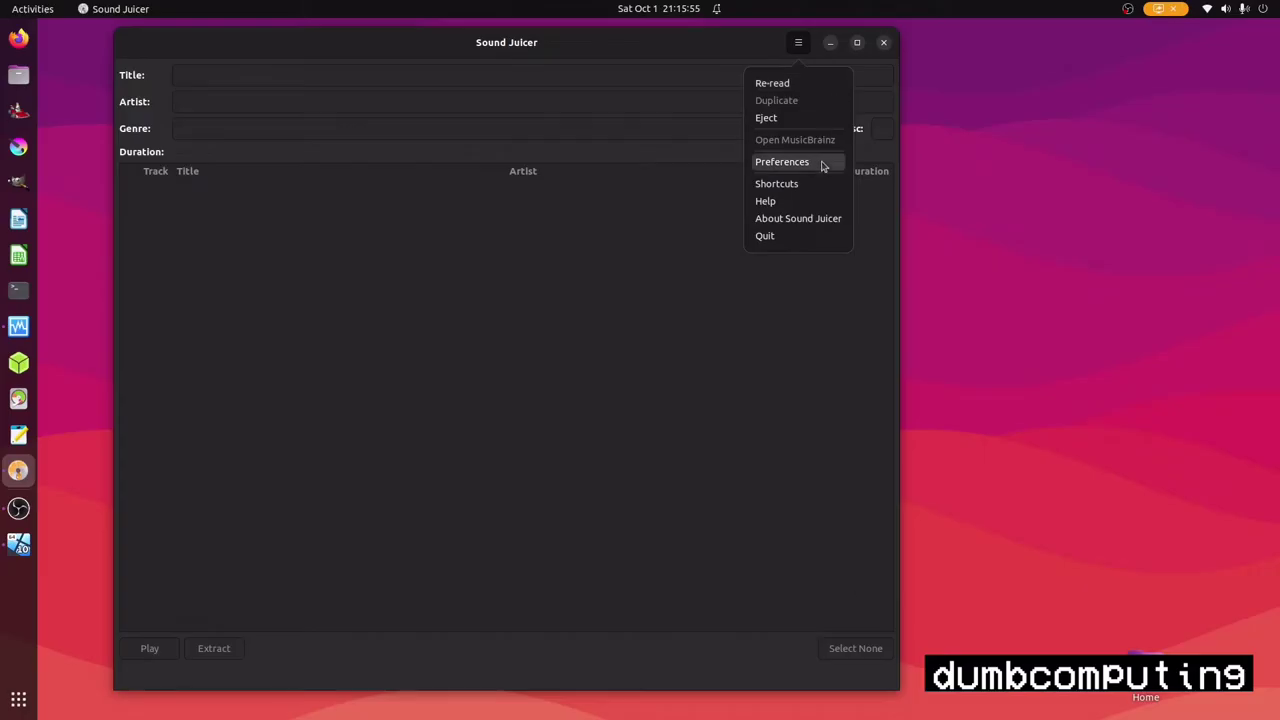
# Set Output Format to MPEG Layer 3 Audio, keeping the folder hierarchy and Unnamed CD/DVD Drive.
pyautogui.click(823, 163)
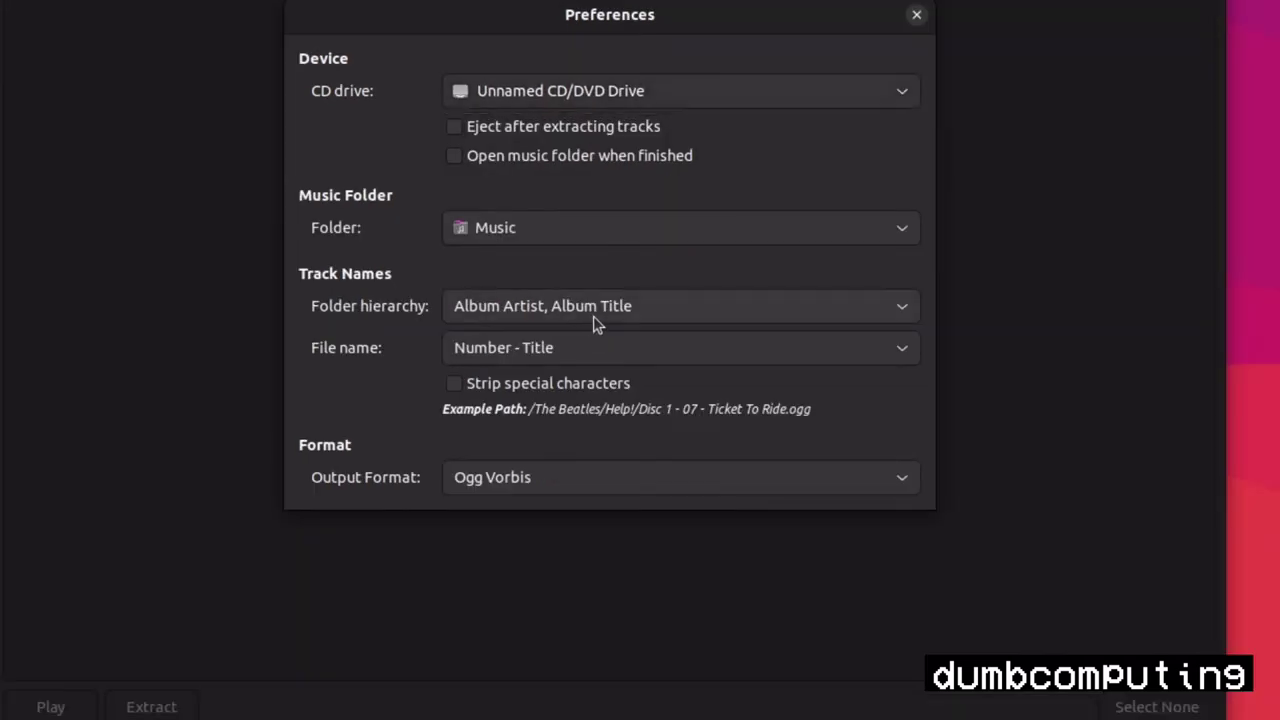
pyautogui.click(598, 322)
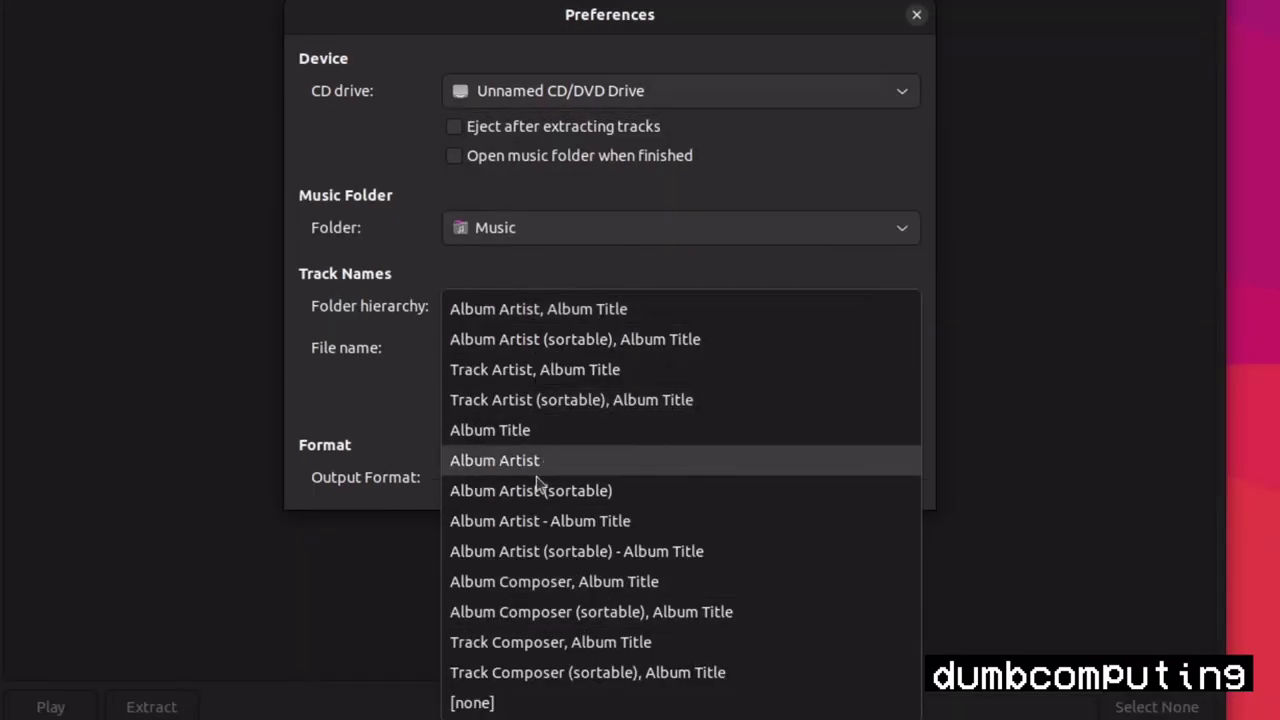
pyautogui.click(395, 395)
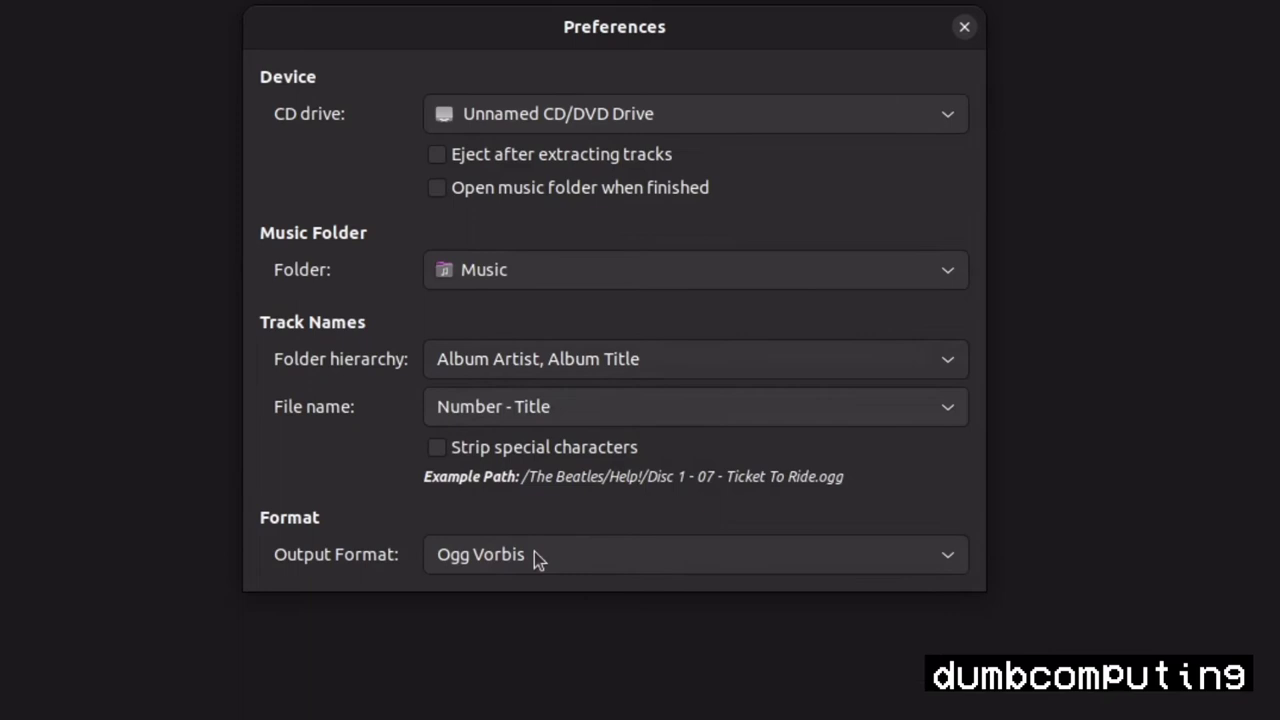
pyautogui.click(465, 566)
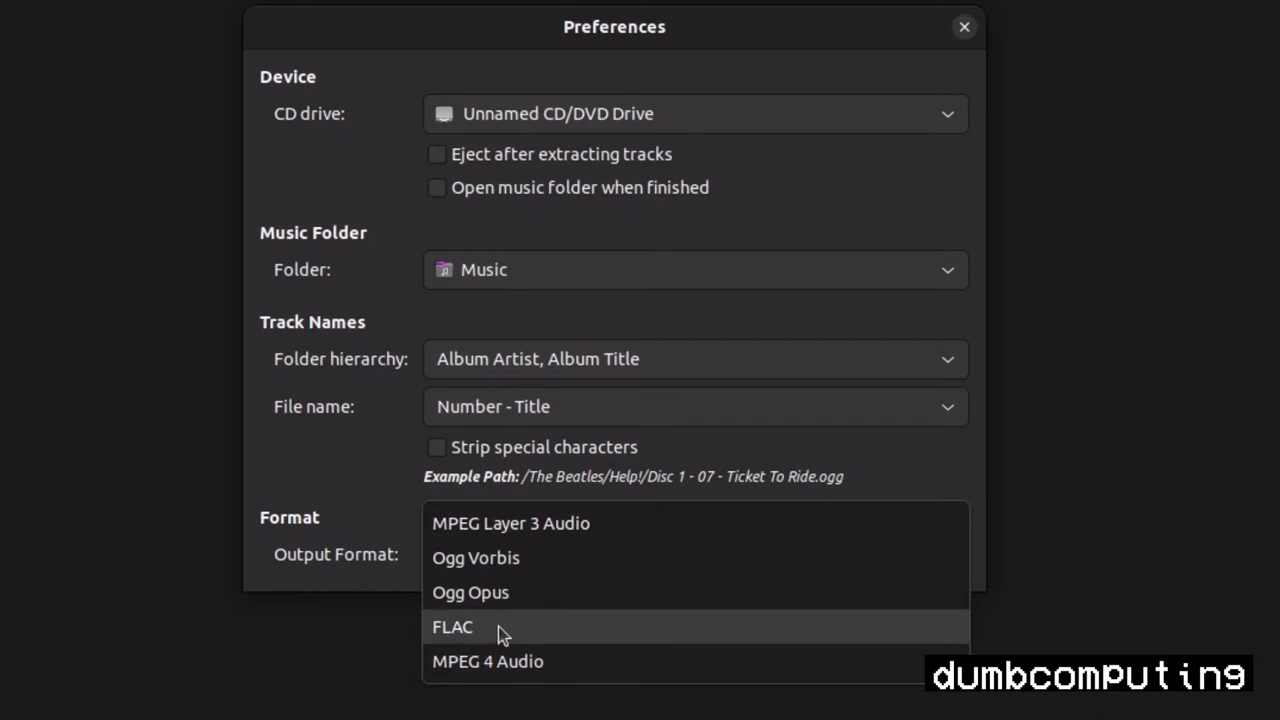
pyautogui.click(585, 527)
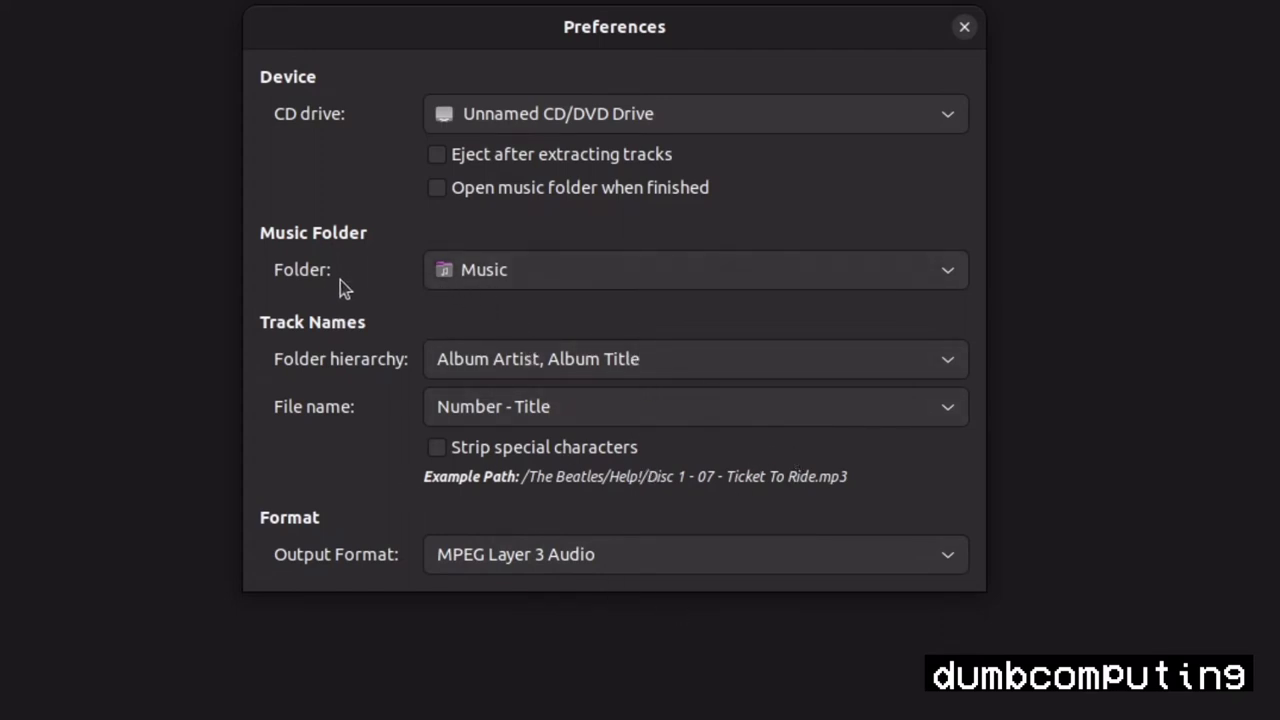
pyautogui.click(642, 128)
pyautogui.click(644, 130)
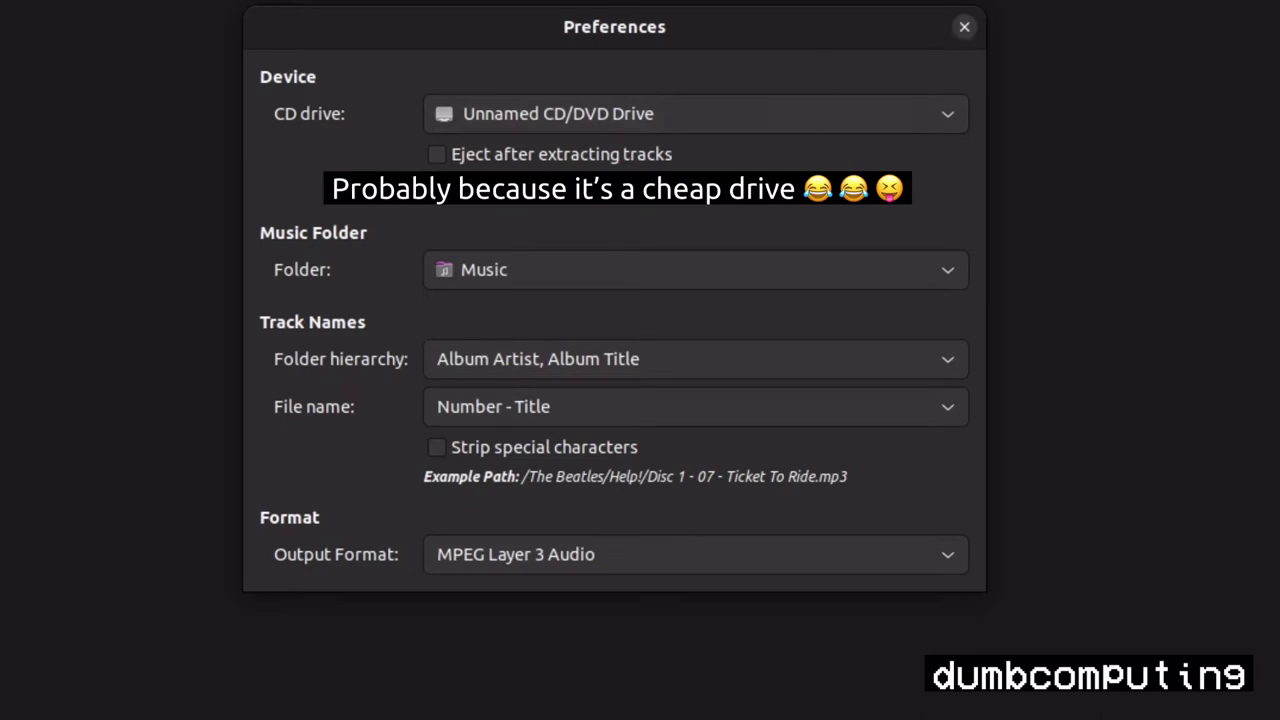
# Close Preferences and let the 12-track Skillet Alien Youth listing load.
pyautogui.click(964, 26)
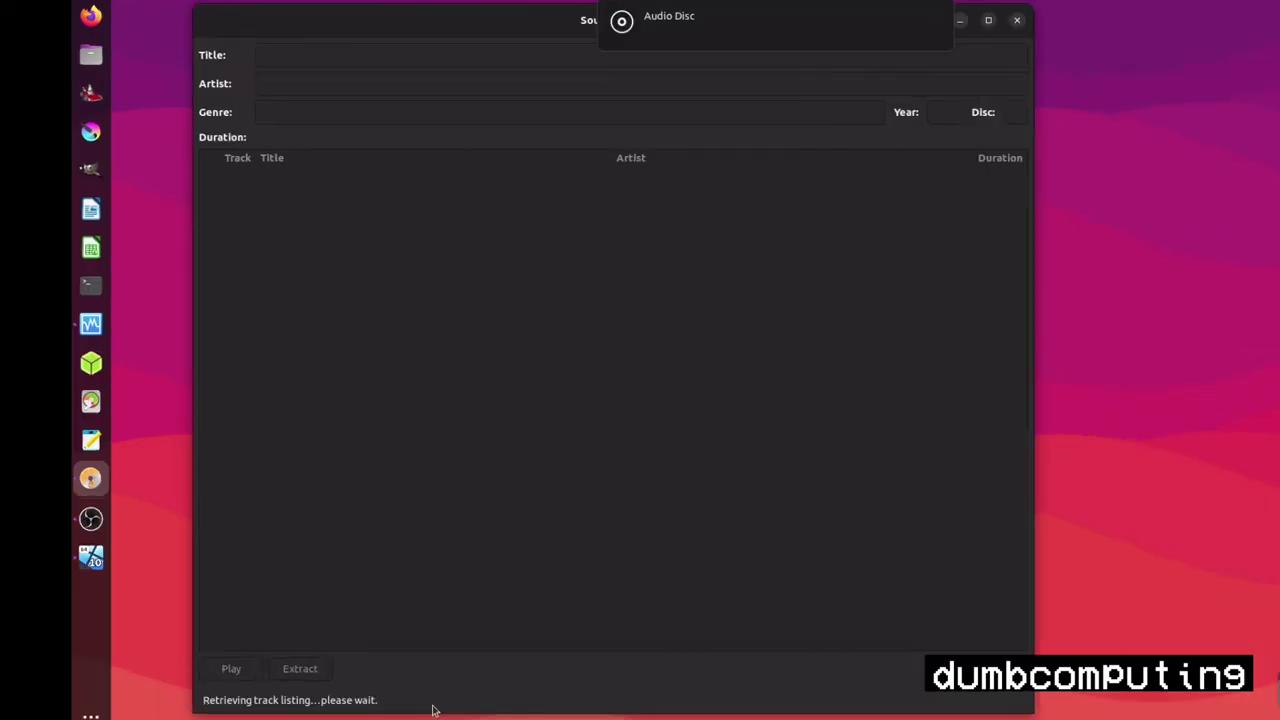
pyautogui.moveTo(671, 37)
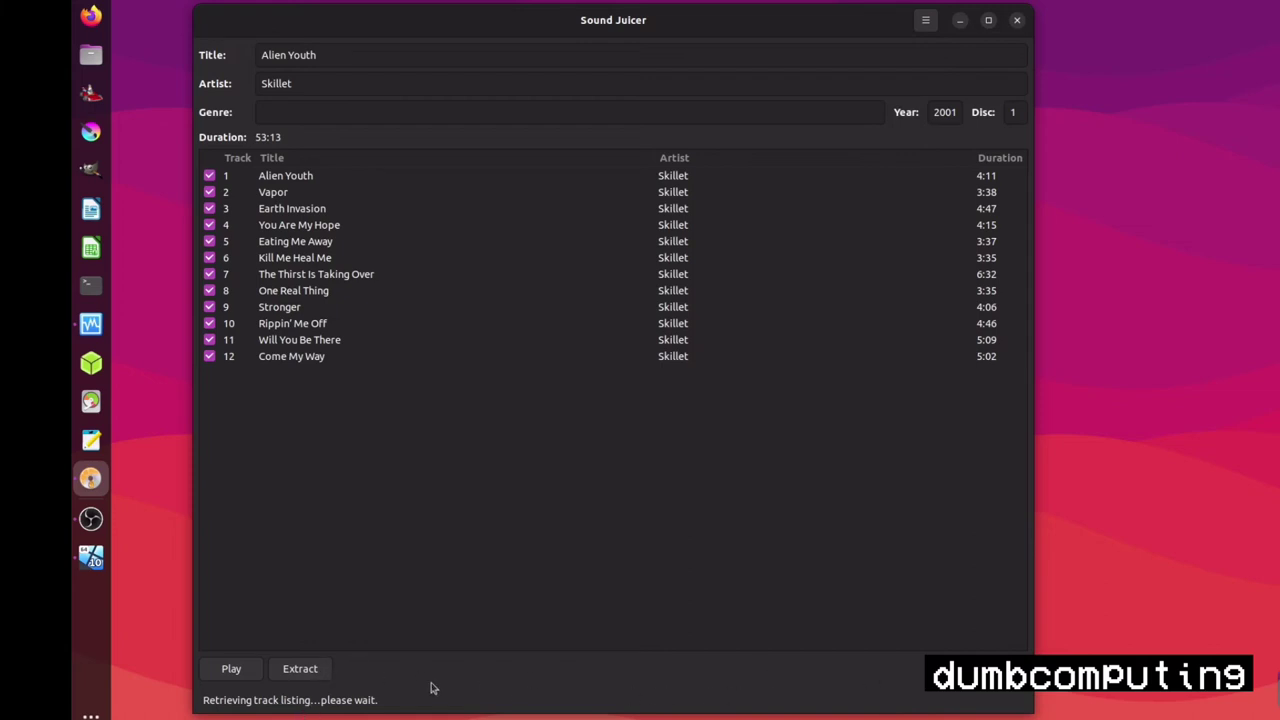
# Extract all 12 ticked Alien Youth tracks to MP3.
pyautogui.click(297, 678)
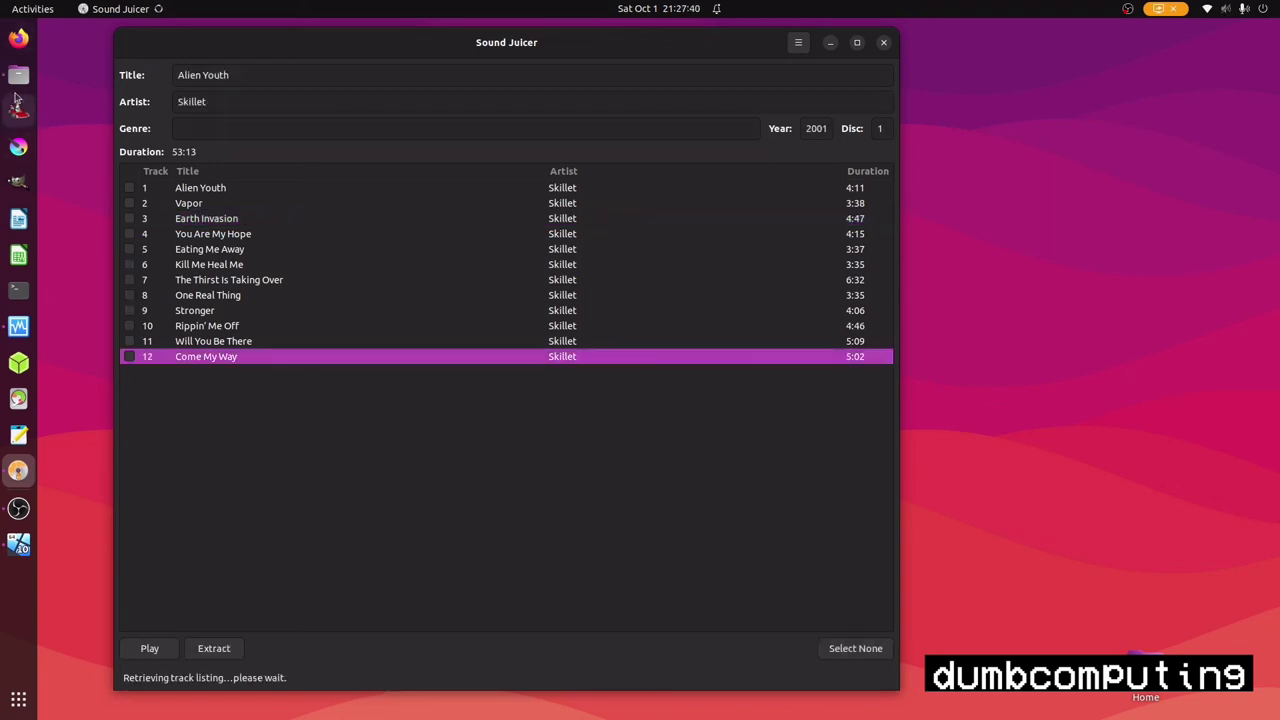
# Browse Files to Music/Skillet/Alien Youth and bring up the actions for You Are My Hope.mp3.
pyautogui.click(19, 74)
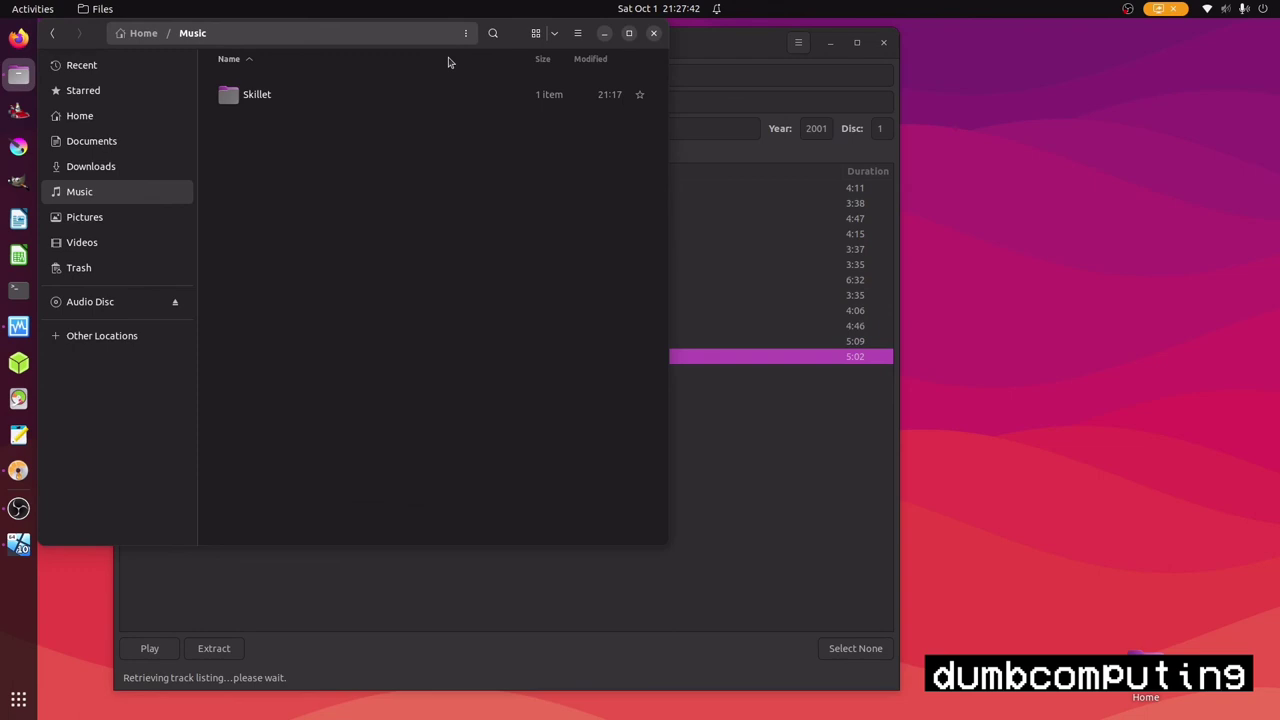
pyautogui.doubleClick(277, 102)
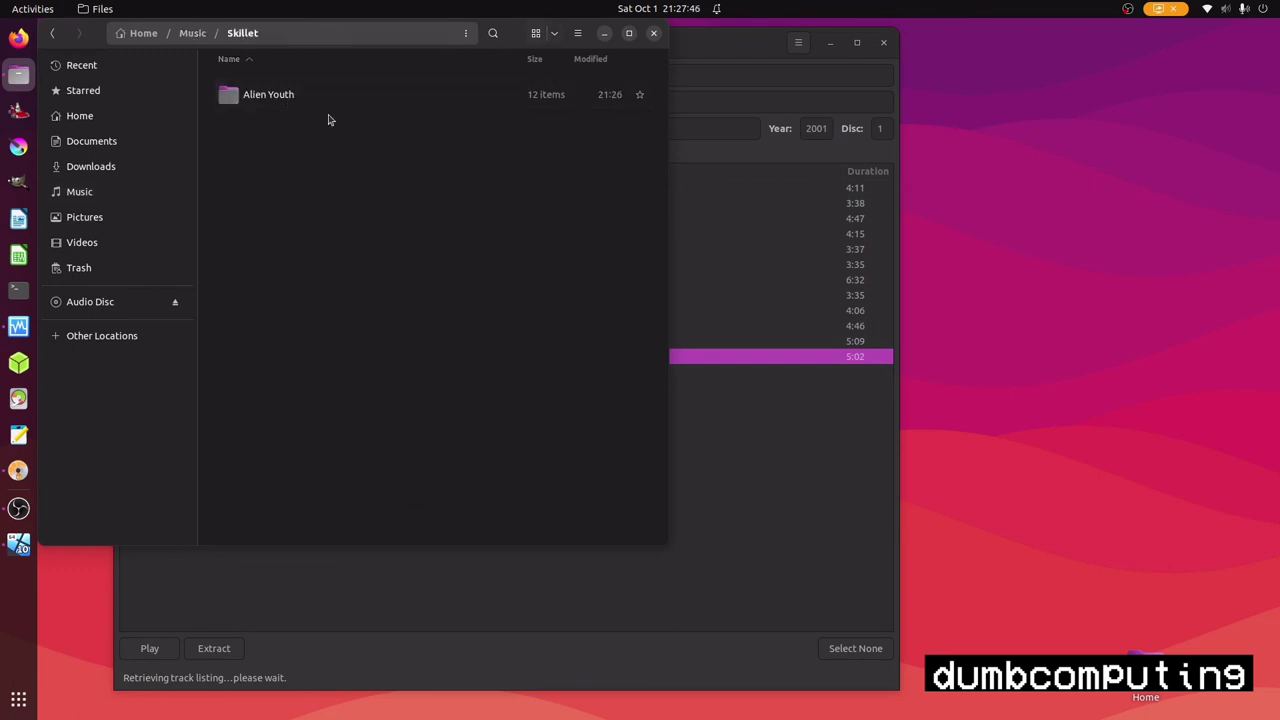
pyautogui.doubleClick(427, 104)
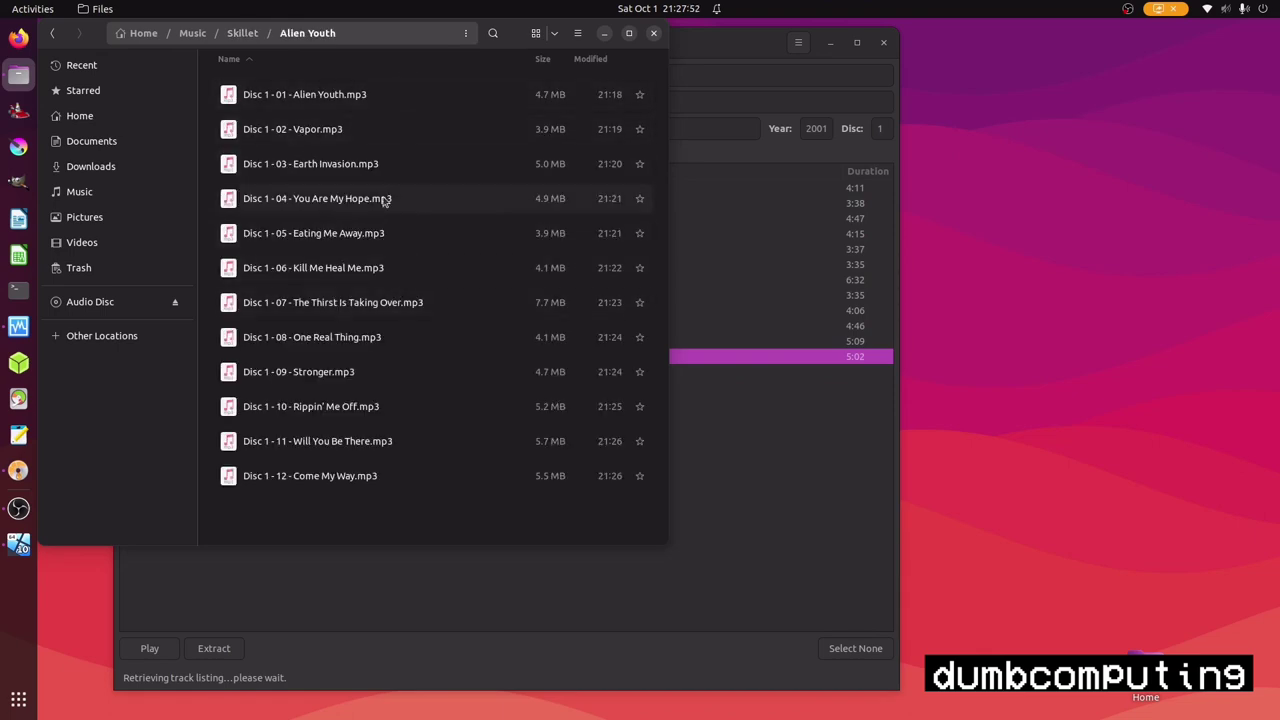
pyautogui.rightClick(390, 200)
# Open Disc 1 - 04 - You Are My Hope.mp3 with mpv Media Player.
pyautogui.click(396, 213)
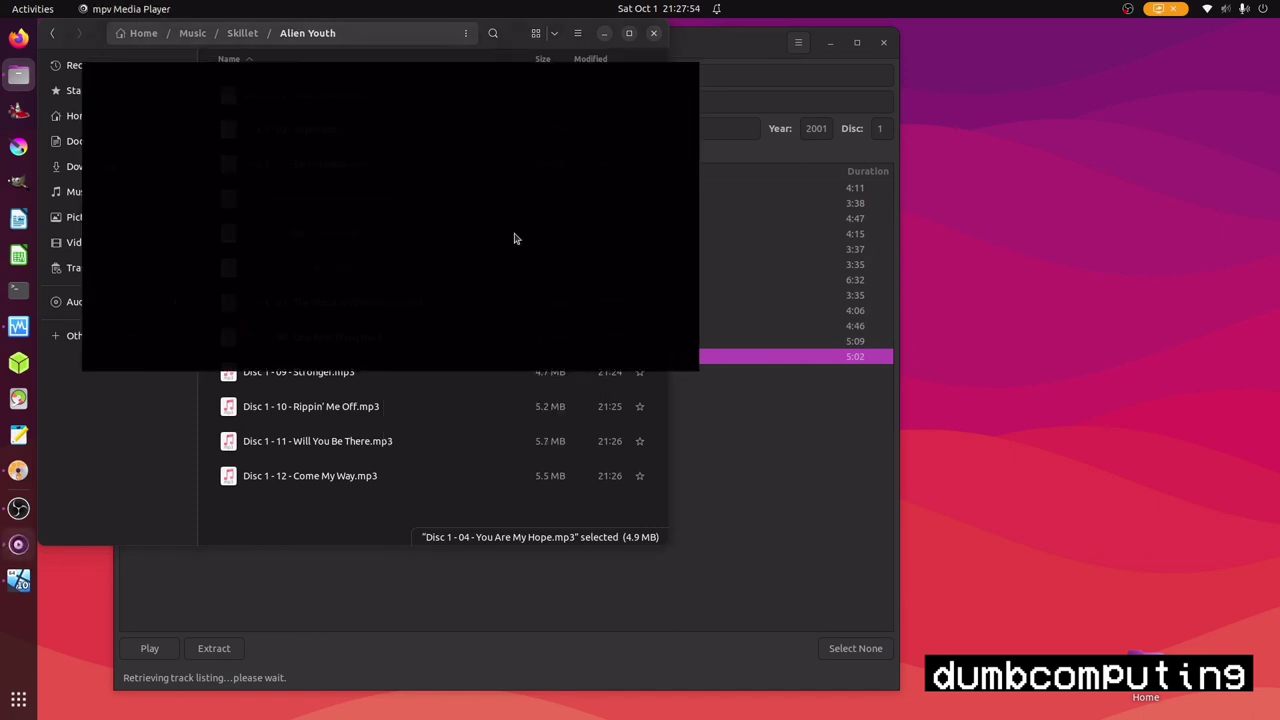